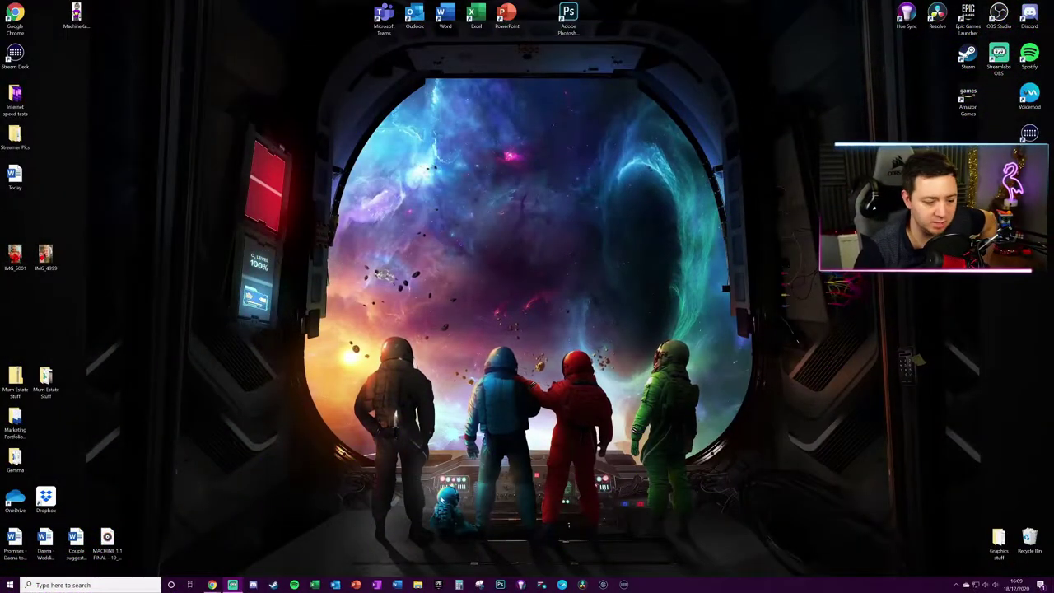
Bring up Chrome with the Twitch dashboard and toggle the navigation sidebar off and on
{"action": "left_click", "coordinate": [181, 545]}
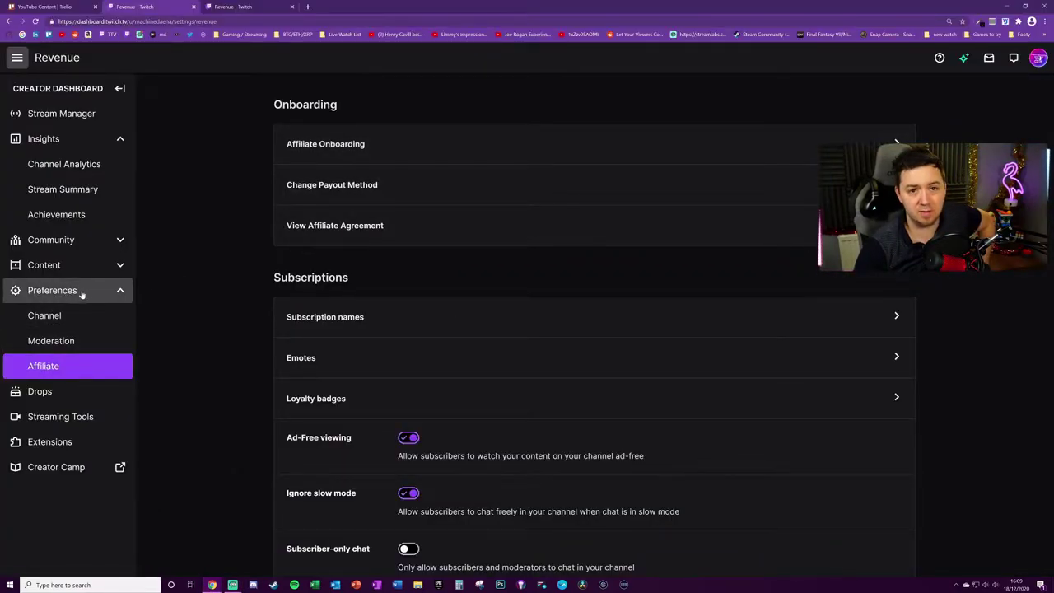
{"action": "left_click", "coordinate": [16, 58]}
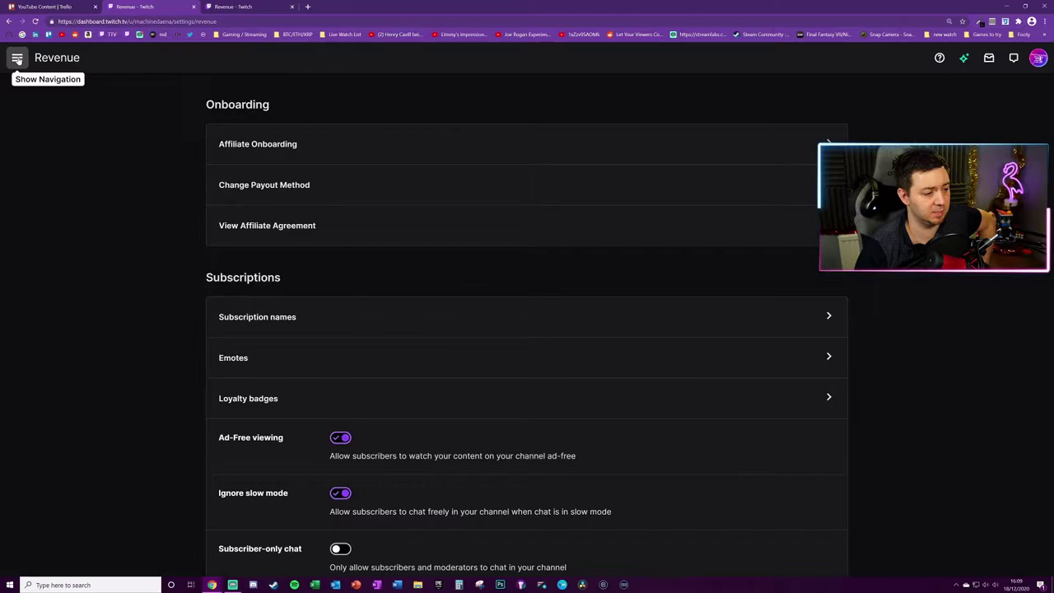
{"action": "left_click", "coordinate": [16, 58]}
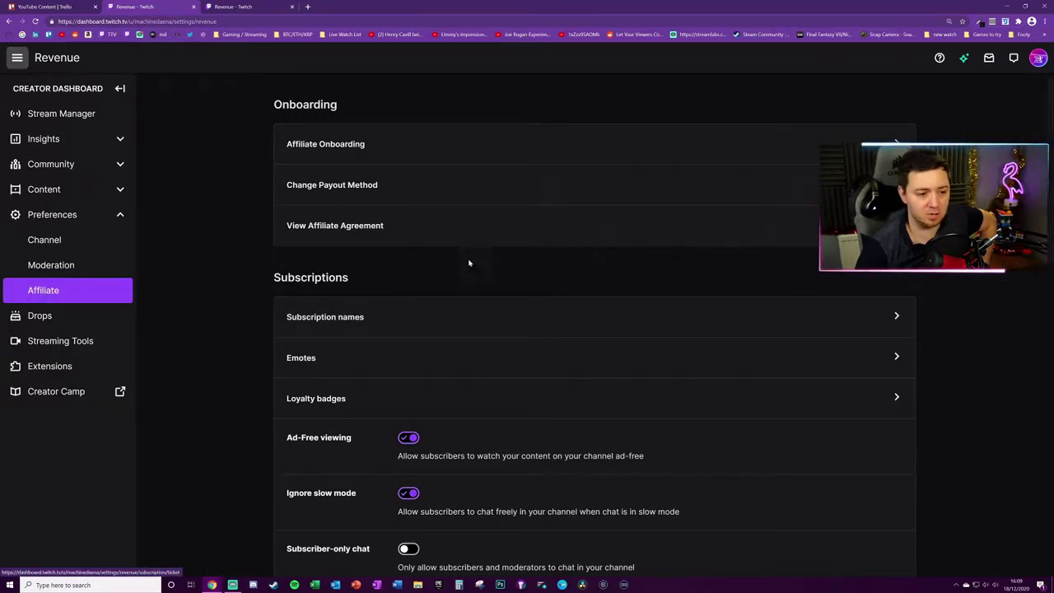
Check the Tier 1, 2 and 3 subscription emote slots, then return to the Revenue page
{"action": "scroll", "coordinate": [336, 355], "scroll_direction": "down", "scroll_amount": 1}
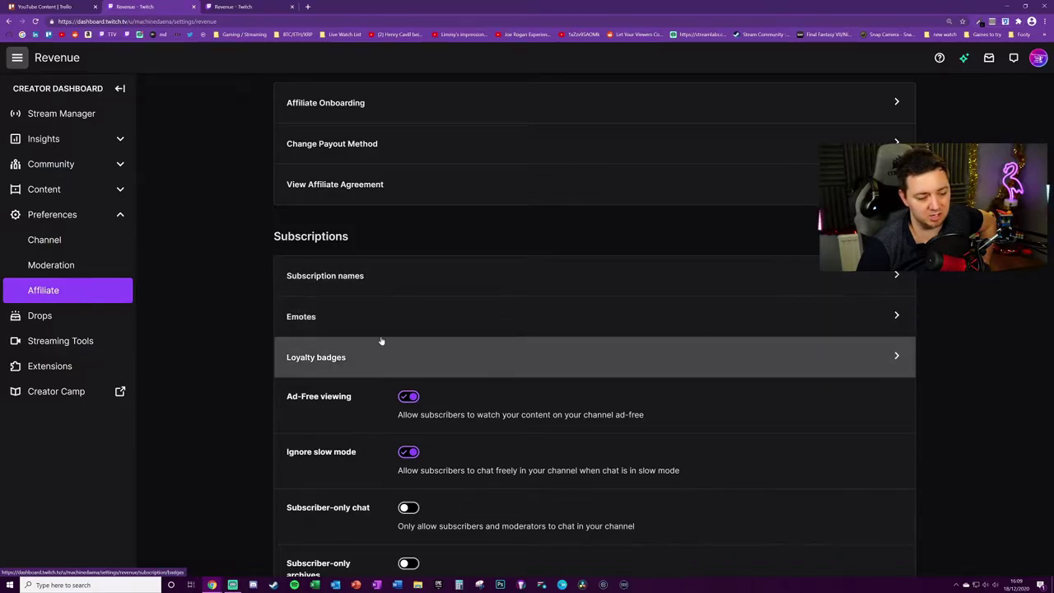
{"action": "left_click", "coordinate": [409, 323]}
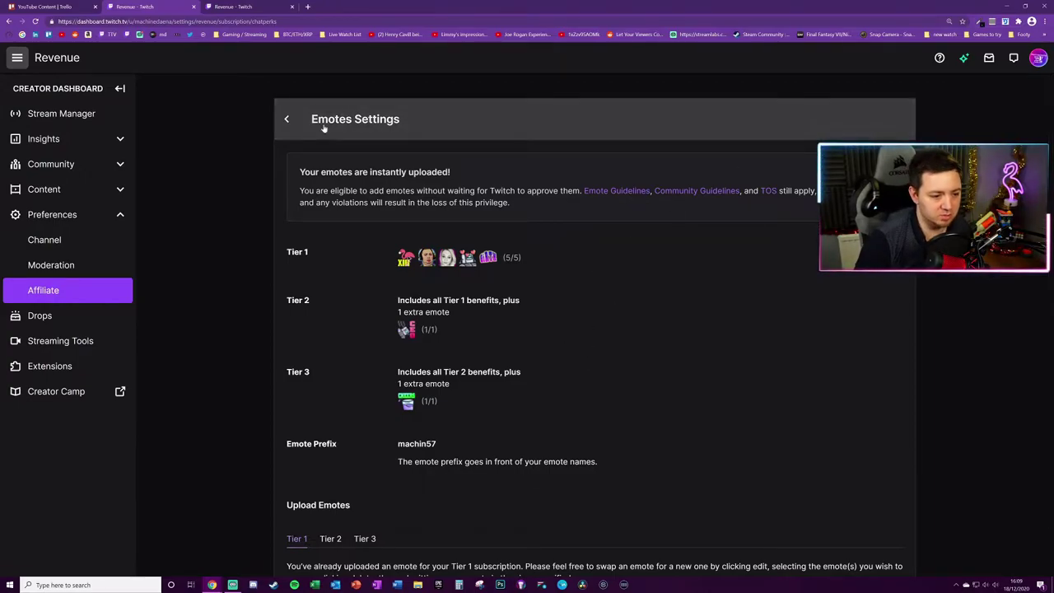
{"action": "left_click", "coordinate": [287, 119]}
Open Bits Tier Rewards – Badges and Emotes and scroll its tiers from 1 Bit to 100K Bits
{"action": "scroll", "coordinate": [322, 301], "scroll_direction": "down", "scroll_amount": 5}
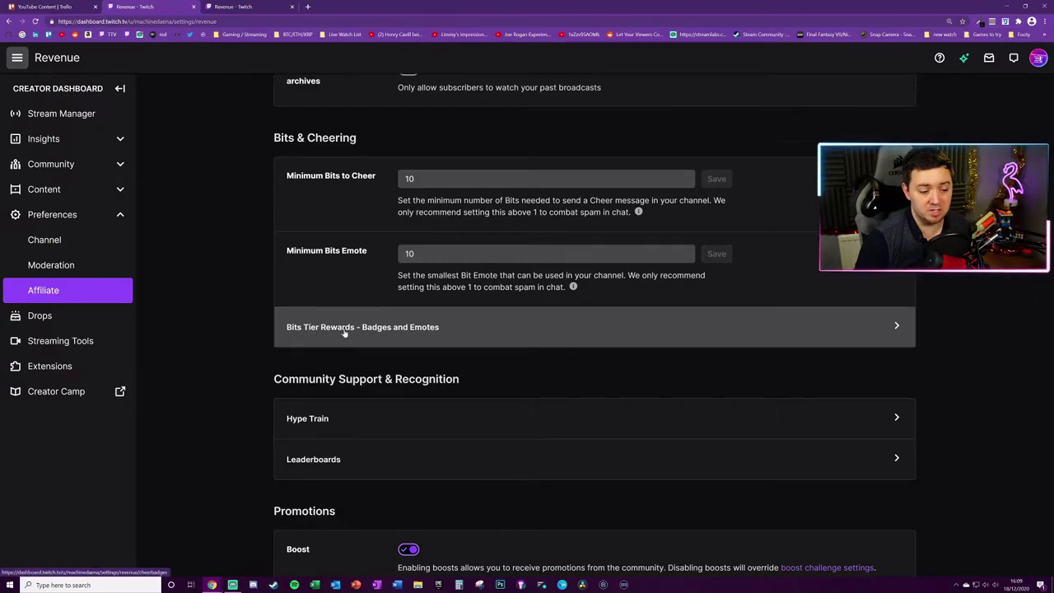
{"action": "left_click", "coordinate": [423, 331]}
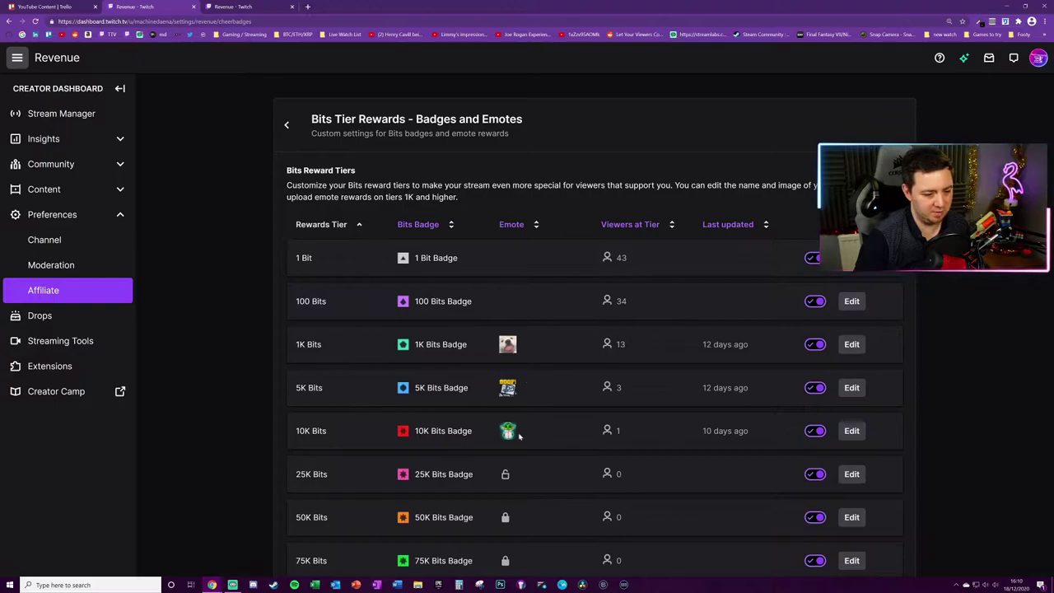
{"action": "scroll", "coordinate": [643, 338], "scroll_direction": "down", "scroll_amount": 1}
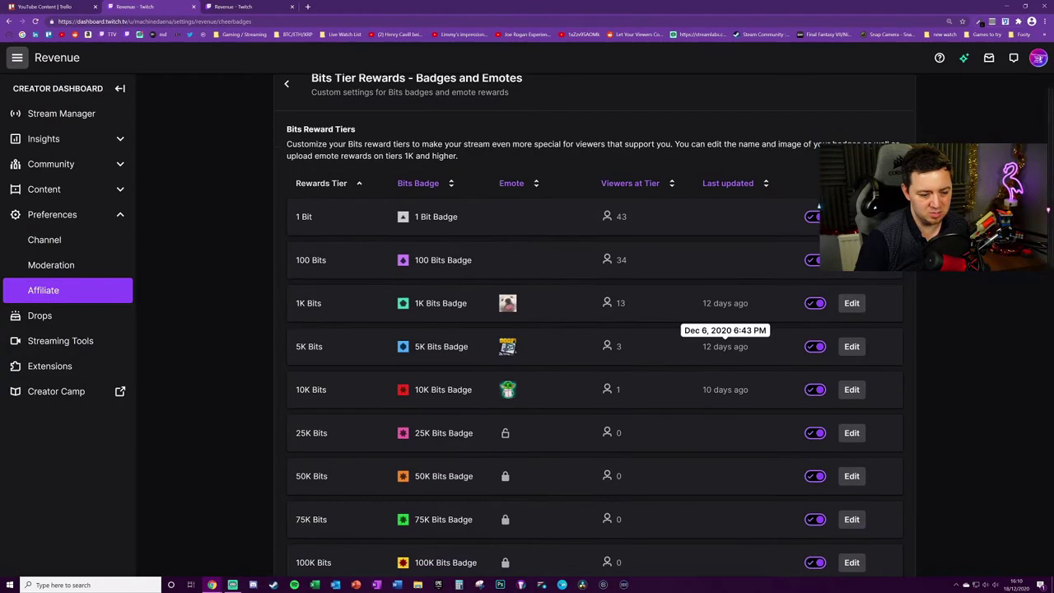
{"action": "left_click", "coordinate": [852, 346]}
{"action": "scroll", "coordinate": [846, 426], "scroll_direction": "down", "scroll_amount": 3}
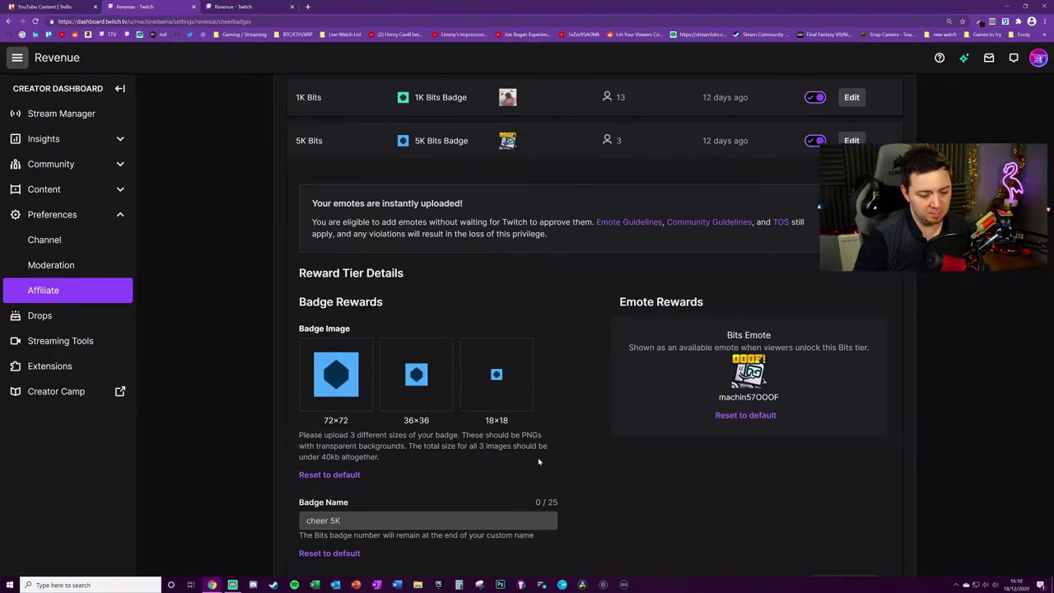
{"action": "scroll", "coordinate": [387, 502], "scroll_direction": "up", "scroll_amount": 3}
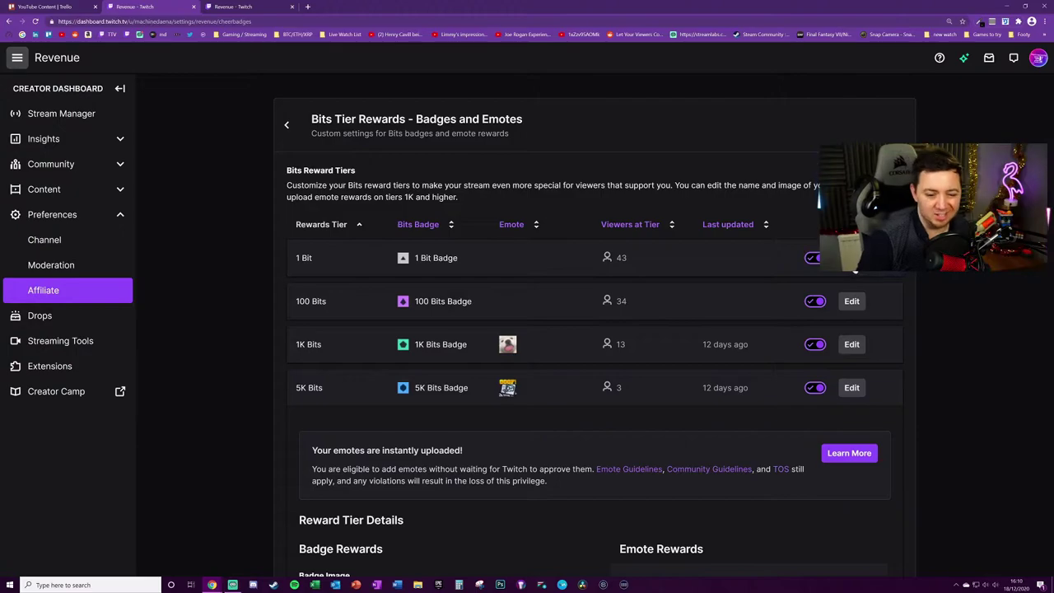
{"action": "left_click", "coordinate": [852, 258]}
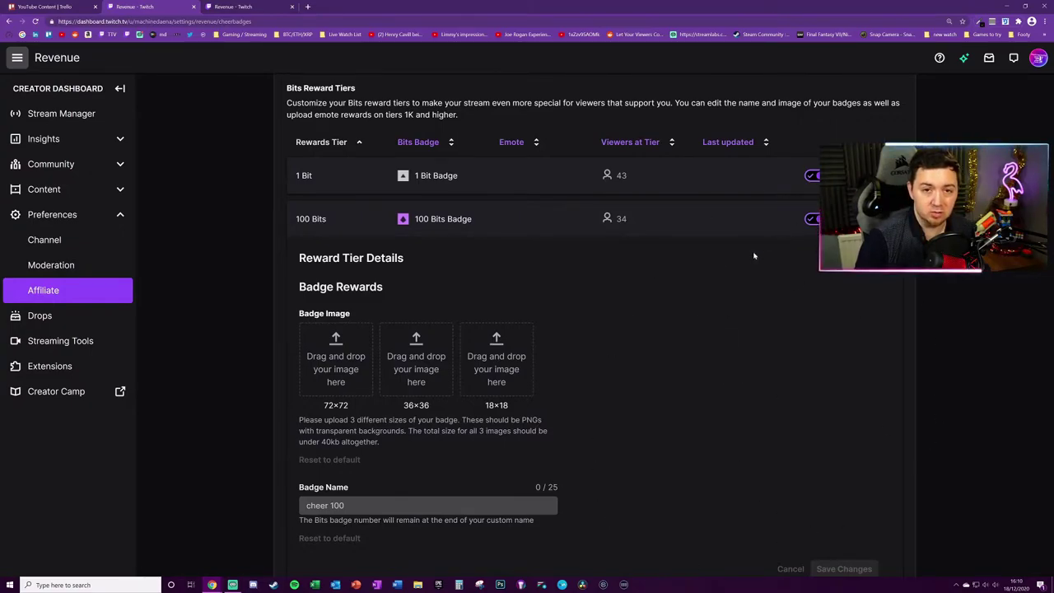
Highlight the 1K, 5K and 10K Bits tier labels in the rewards table
{"action": "double_click", "coordinate": [293, 266]}
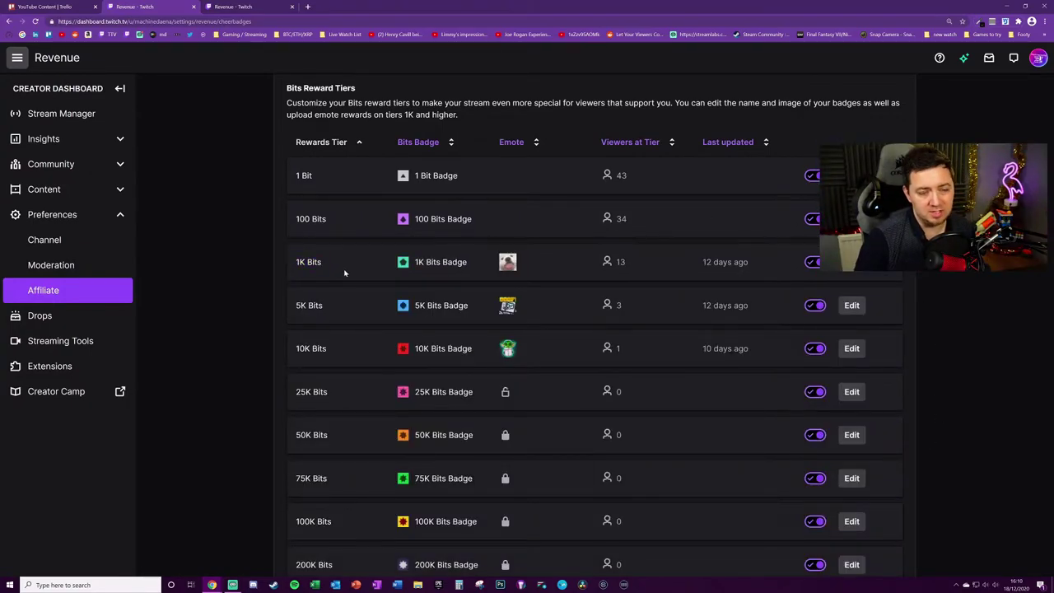
{"action": "triple_click", "coordinate": [333, 268]}
{"action": "left_click", "coordinate": [331, 286]}
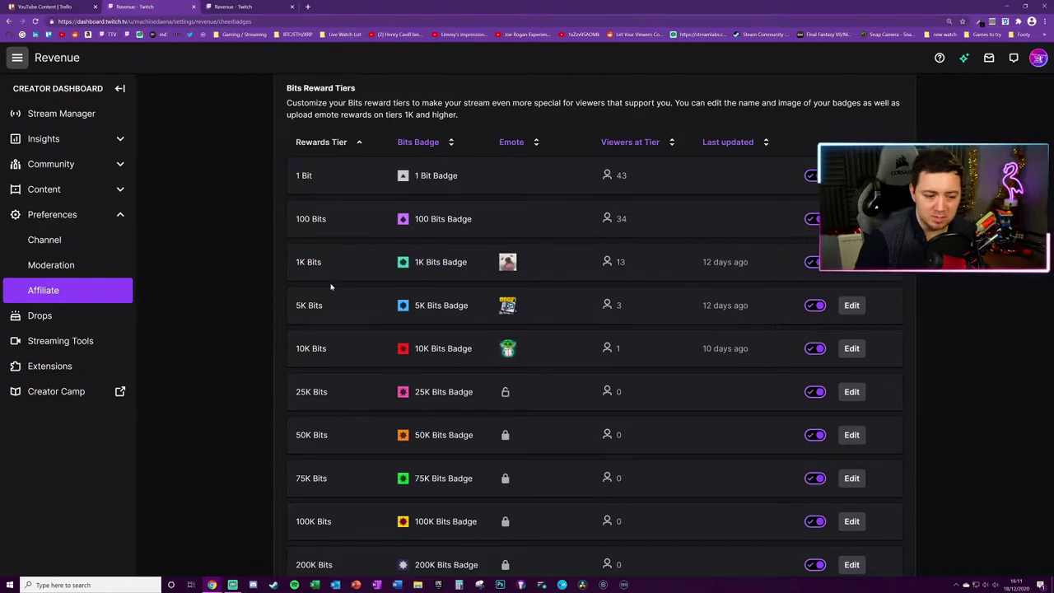
{"action": "triple_click", "coordinate": [283, 304]}
{"action": "left_click", "coordinate": [325, 313]}
{"action": "double_click", "coordinate": [321, 348]}
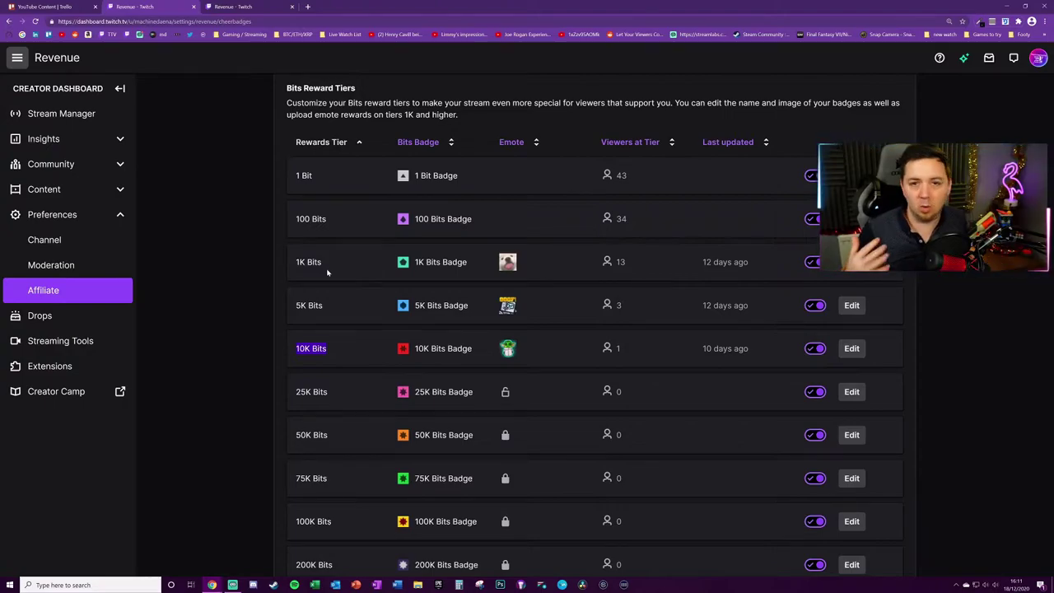
Highlight the 5K tier, then open the 1K Bits tier's badge and emote details
{"action": "scroll", "coordinate": [476, 349], "scroll_direction": "down", "scroll_amount": 1}
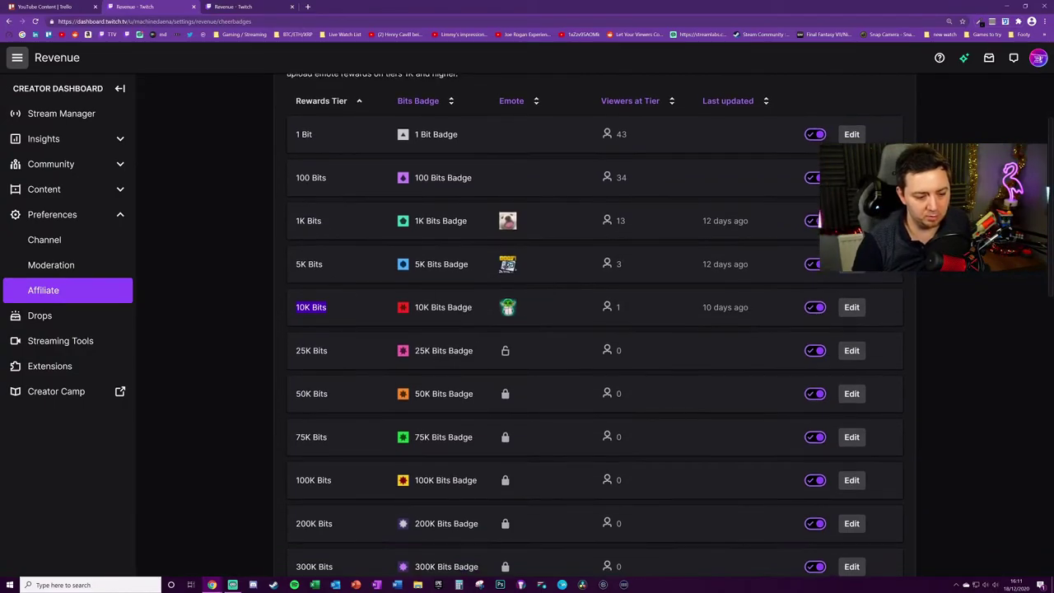
{"action": "triple_click", "coordinate": [307, 272]}
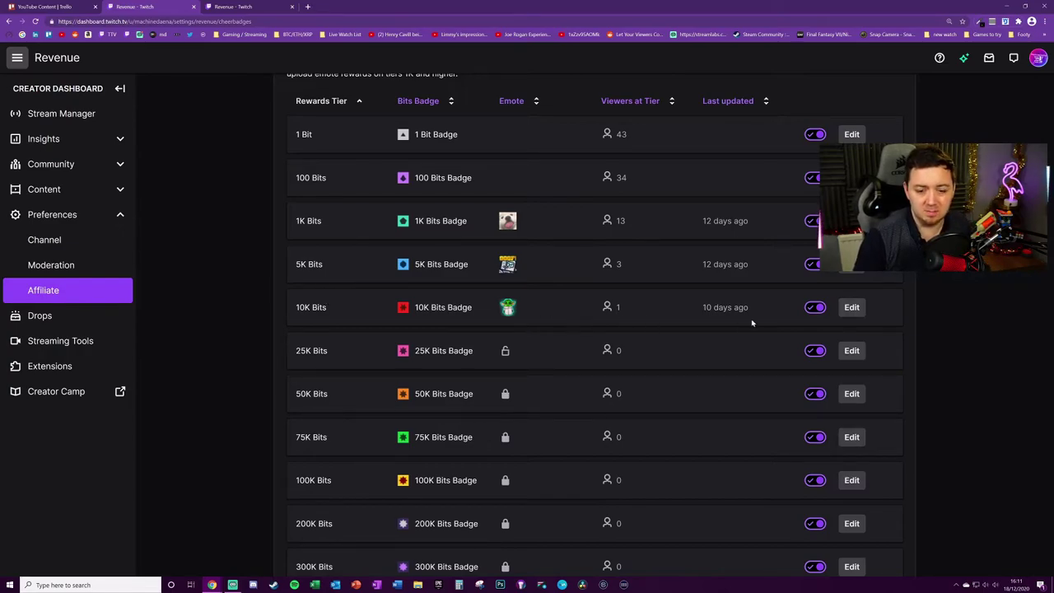
{"action": "left_click", "coordinate": [852, 221]}
Scroll back and forth through the Bits tier list between 1K and 1.5M Bits
{"action": "scroll", "coordinate": [751, 448], "scroll_direction": "down", "scroll_amount": 1}
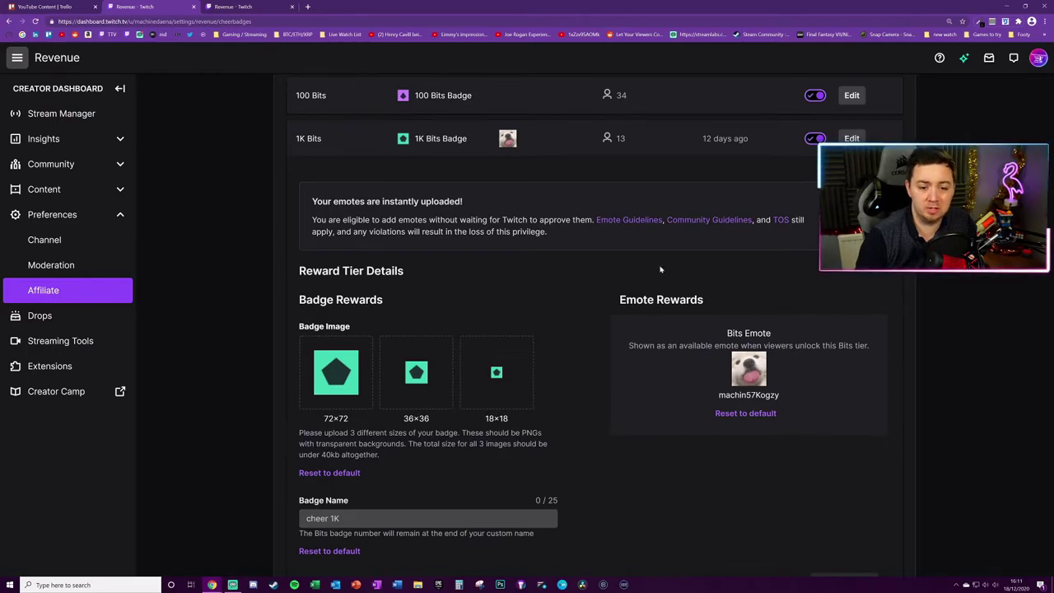
{"action": "scroll", "coordinate": [619, 352], "scroll_direction": "up", "scroll_amount": 2}
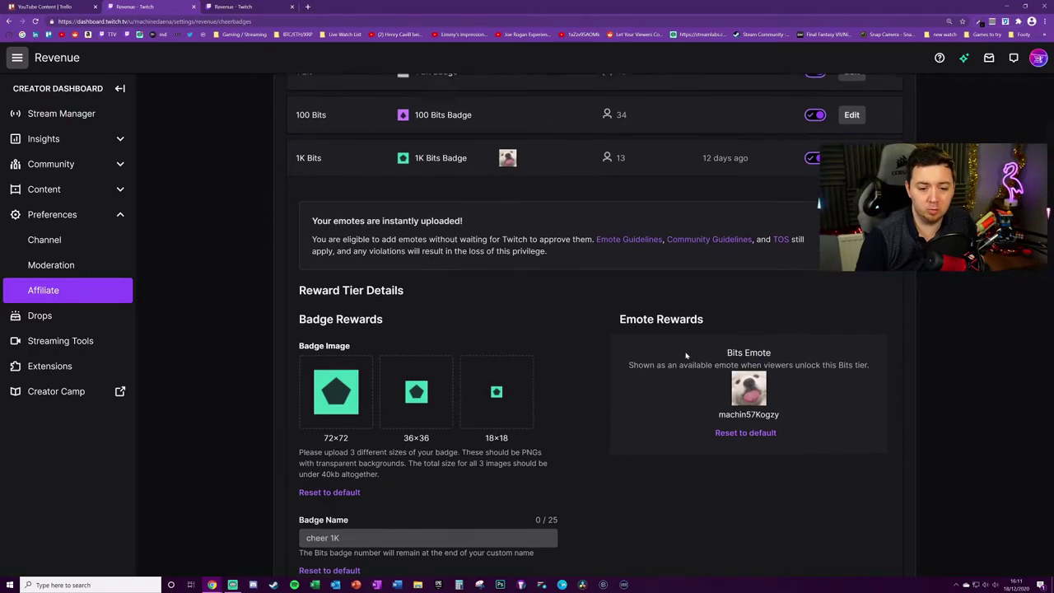
{"action": "scroll", "coordinate": [503, 425], "scroll_direction": "down", "scroll_amount": 15}
{"action": "scroll", "coordinate": [504, 425], "scroll_direction": "up", "scroll_amount": 5}
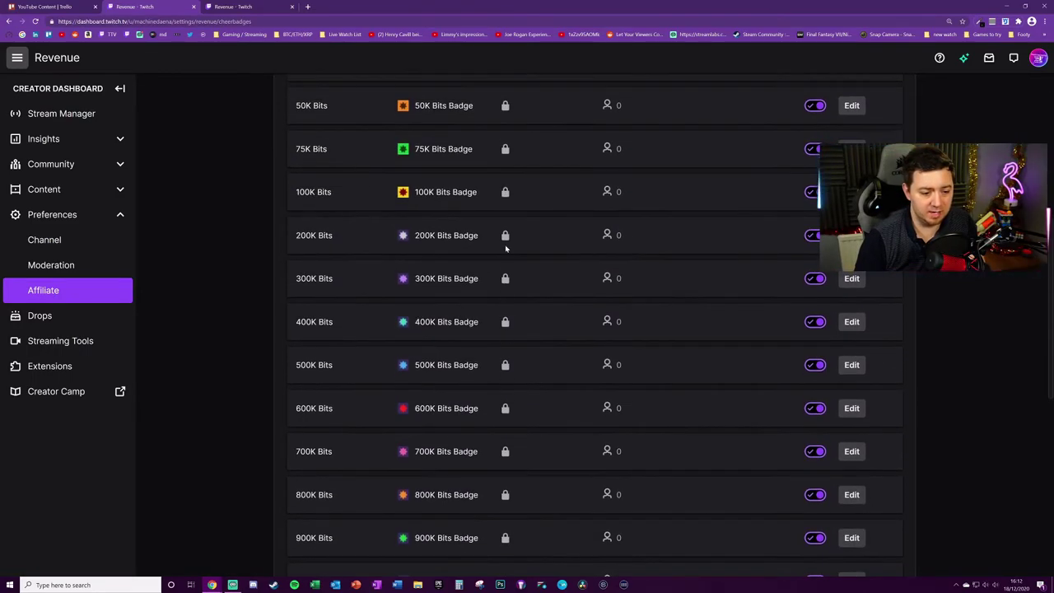
{"action": "scroll", "coordinate": [508, 432], "scroll_direction": "down", "scroll_amount": 1}
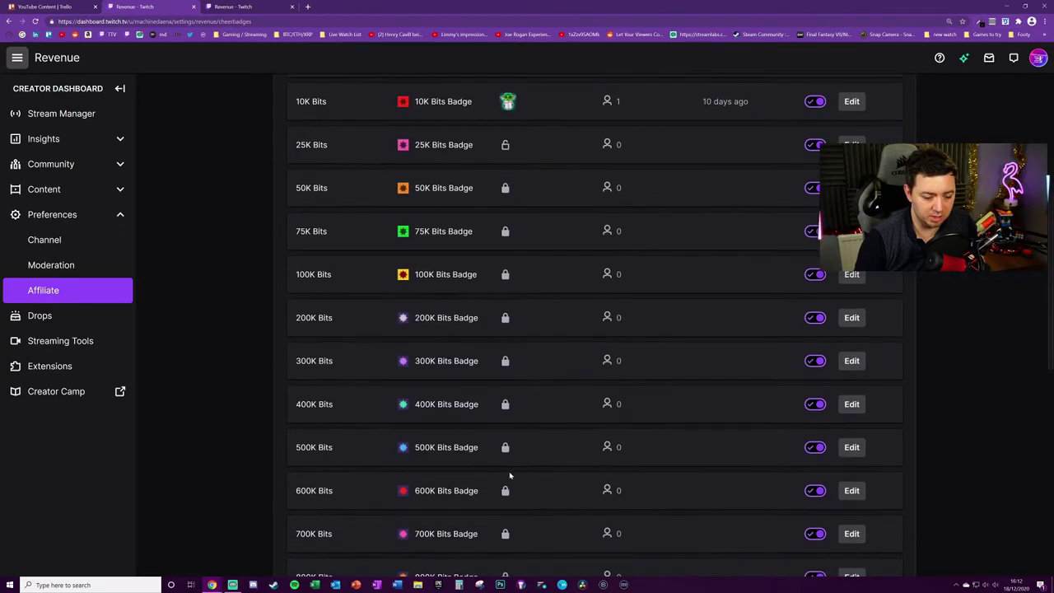
{"action": "scroll", "coordinate": [509, 461], "scroll_direction": "up", "scroll_amount": 2}
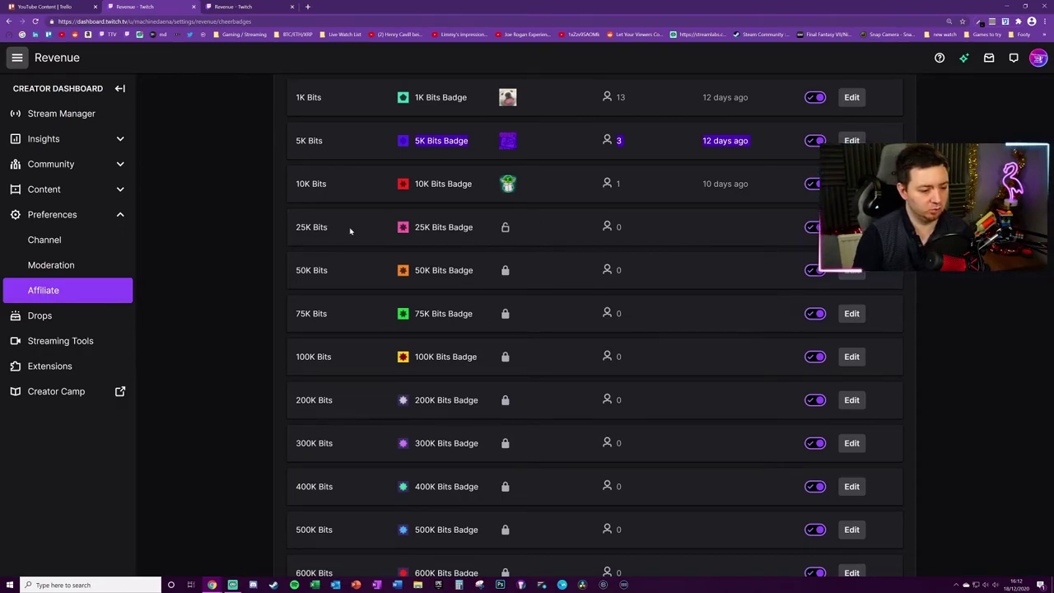
Highlight the 10K, 50K and 75K Bits tier labels, then clear the highlight
{"action": "triple_click", "coordinate": [328, 186]}
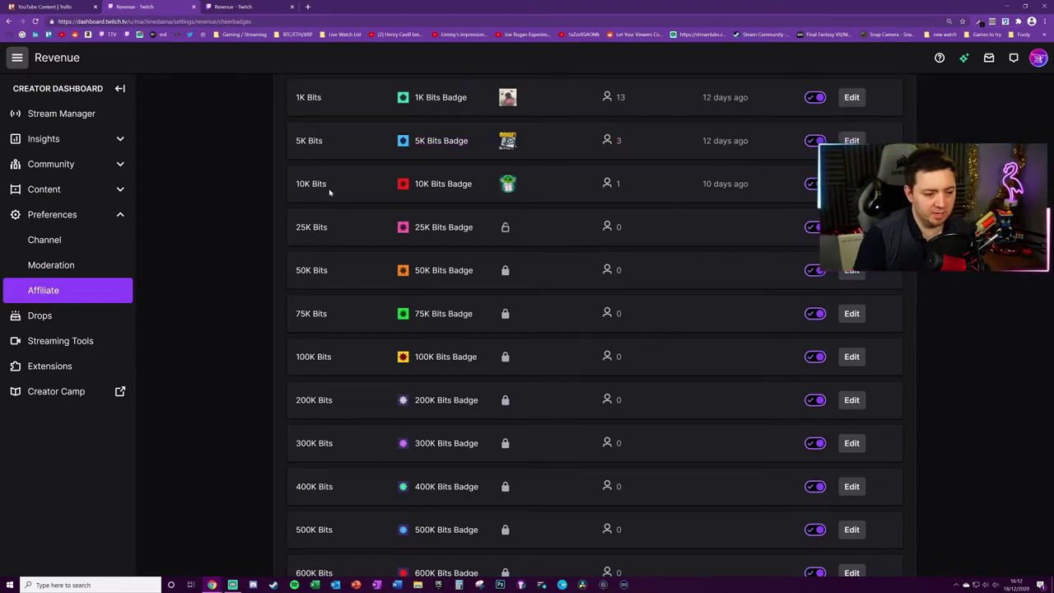
{"action": "left_click_drag", "start_coordinate": [330, 270], "coordinate": [294, 273]}
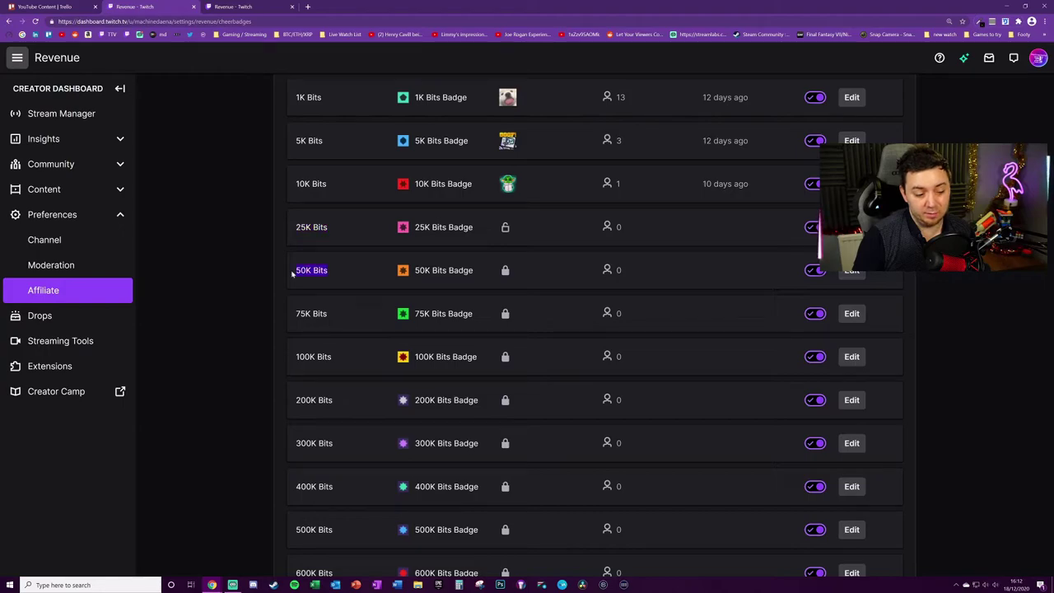
{"action": "left_click_drag", "start_coordinate": [332, 313], "coordinate": [293, 318]}
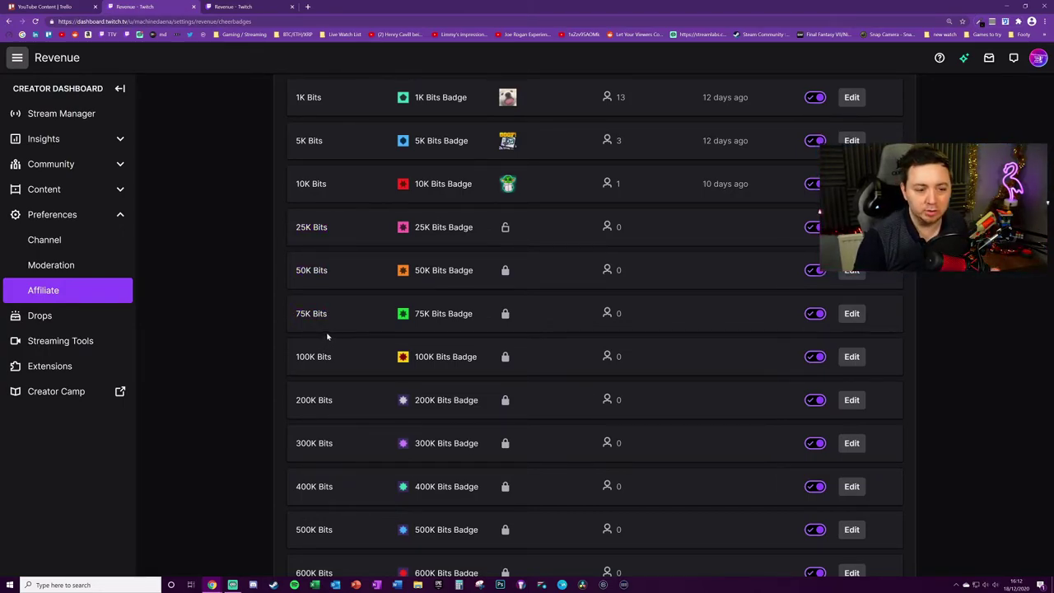
{"action": "left_click_drag", "start_coordinate": [336, 315], "coordinate": [312, 314]}
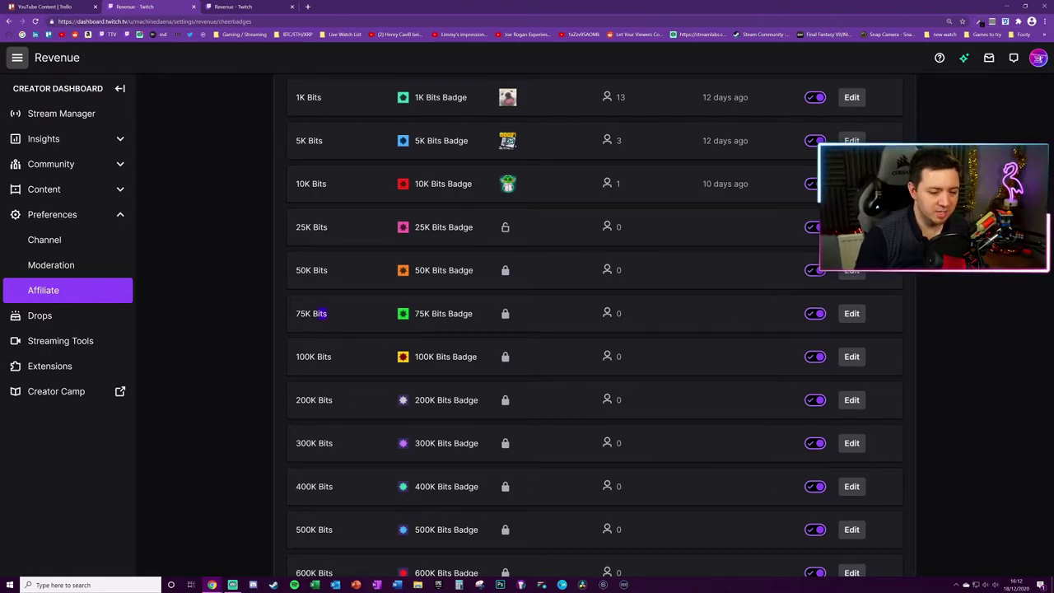
{"action": "left_click", "coordinate": [333, 320]}
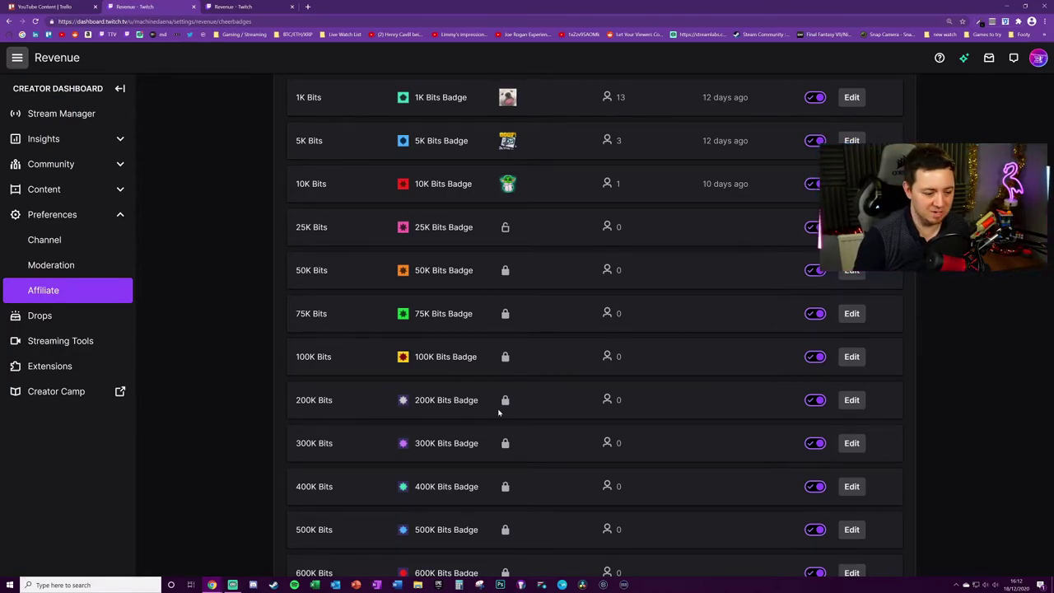
{"action": "scroll", "coordinate": [498, 412], "scroll_direction": "down", "scroll_amount": 6}
{"action": "scroll", "coordinate": [505, 436], "scroll_direction": "up", "scroll_amount": 2}
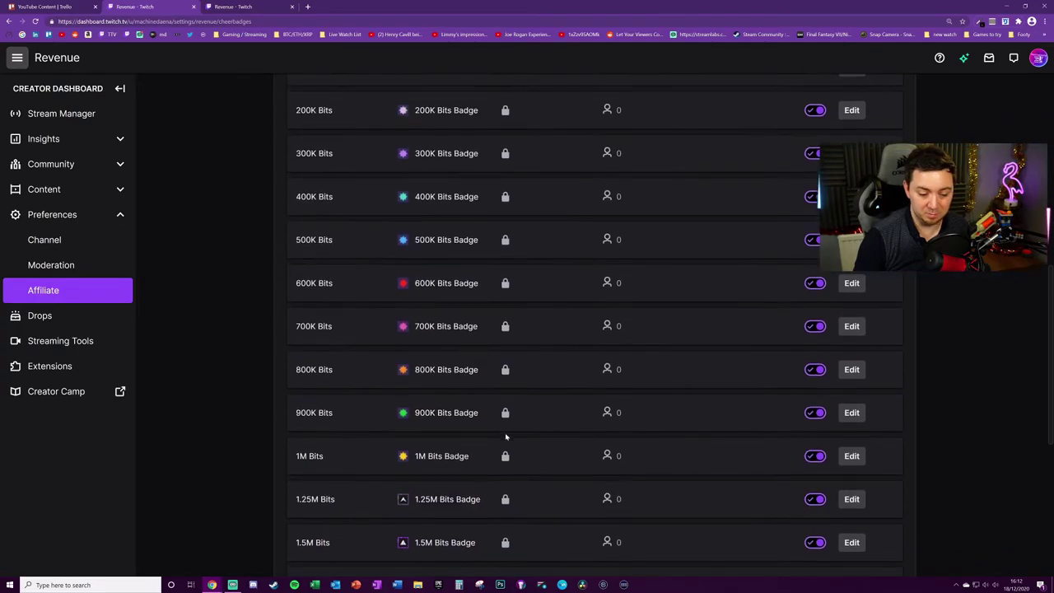
{"action": "scroll", "coordinate": [504, 428], "scroll_direction": "up", "scroll_amount": 4}
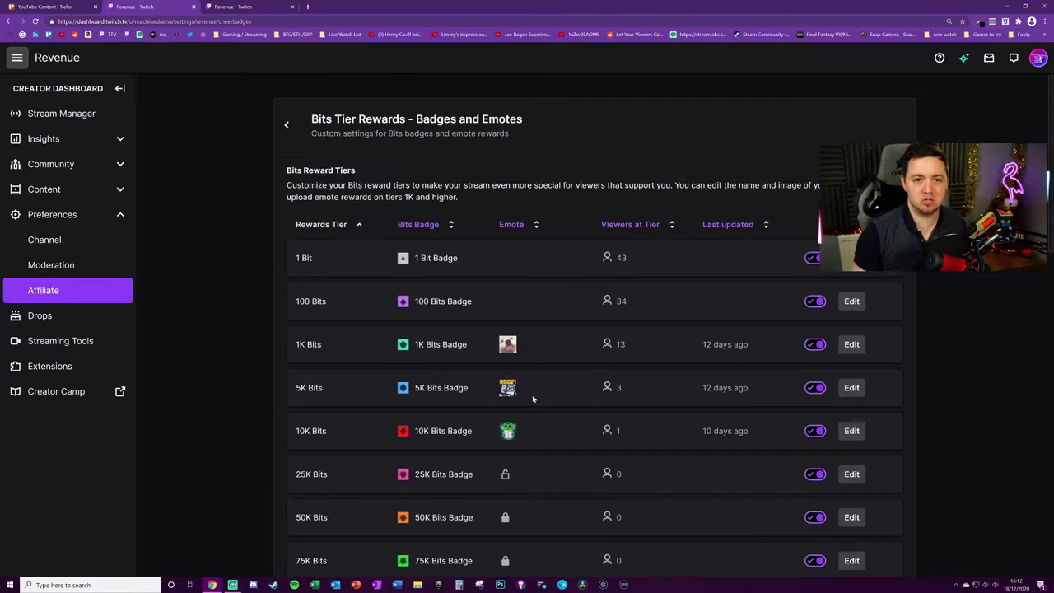